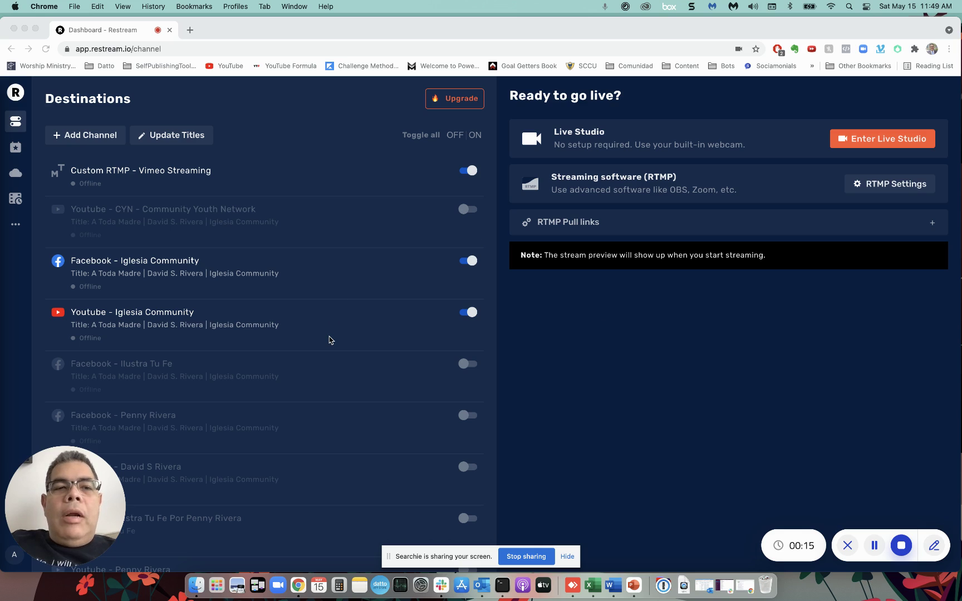
scroll(330, 340, up, 3)
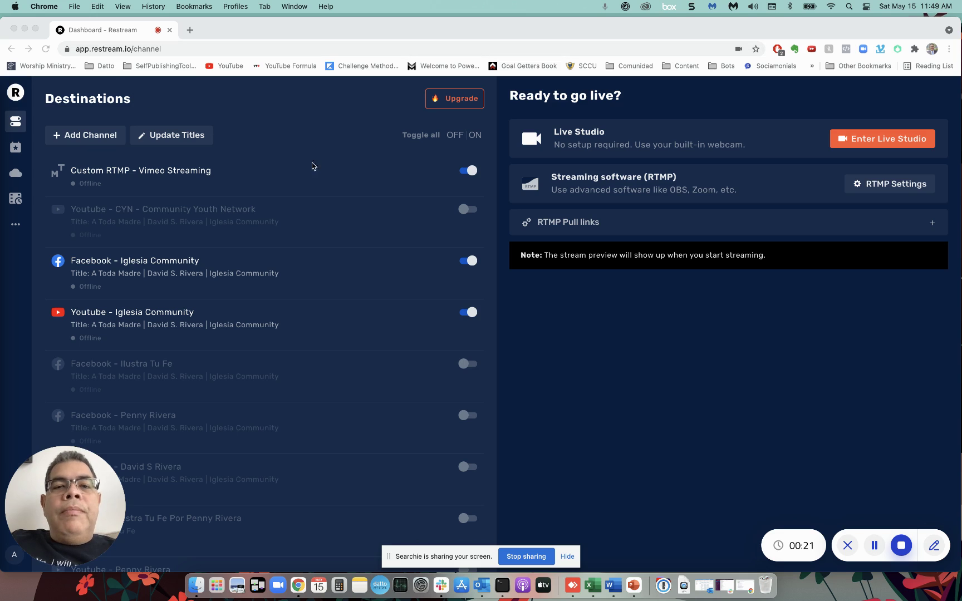
scroll(356, 419, down, 3)
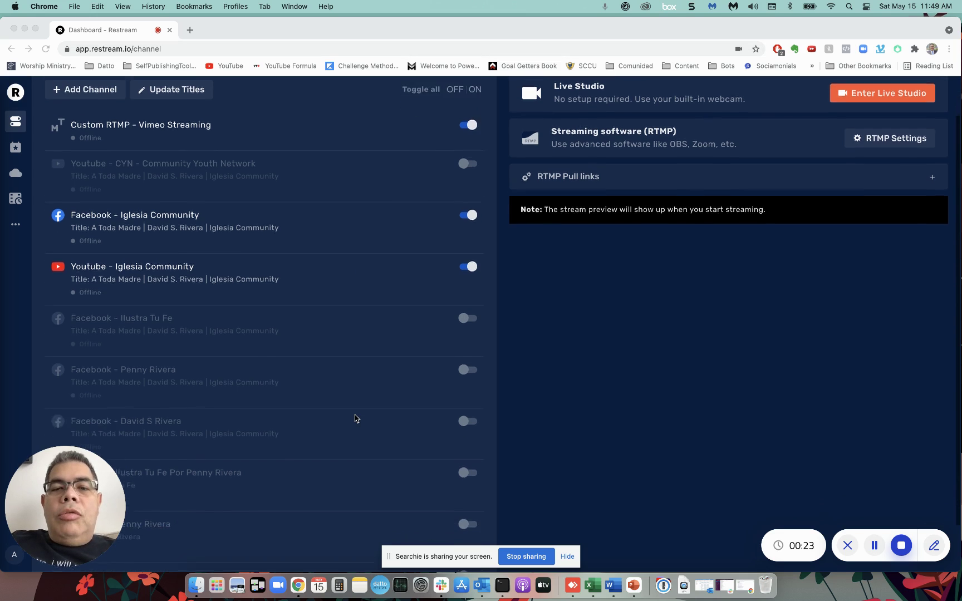
scroll(356, 418, up, 3)
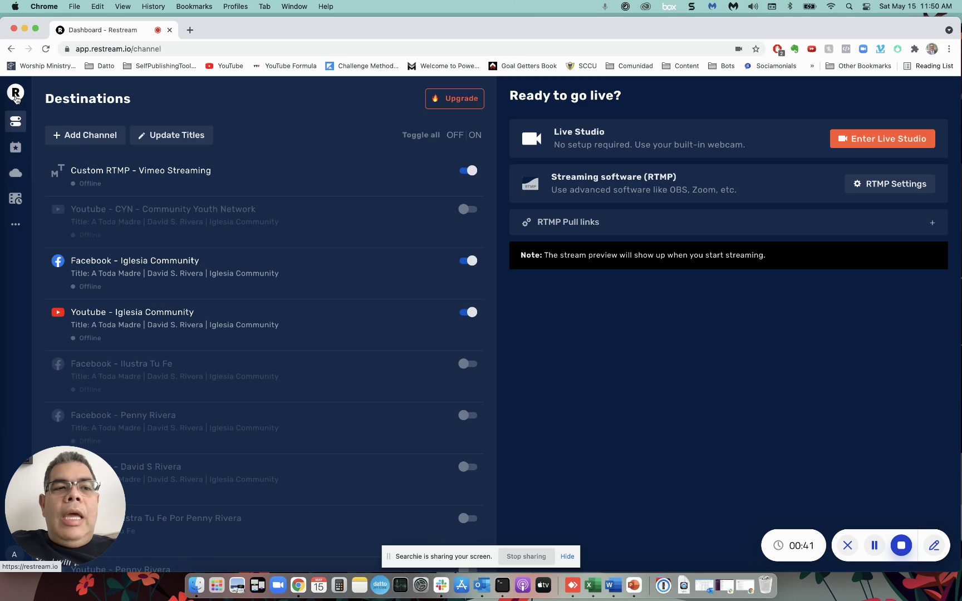
- Upload IlustraTuFe-EspirituSanto.mp4 from the Downloads folder to the video storage
click(18, 177)
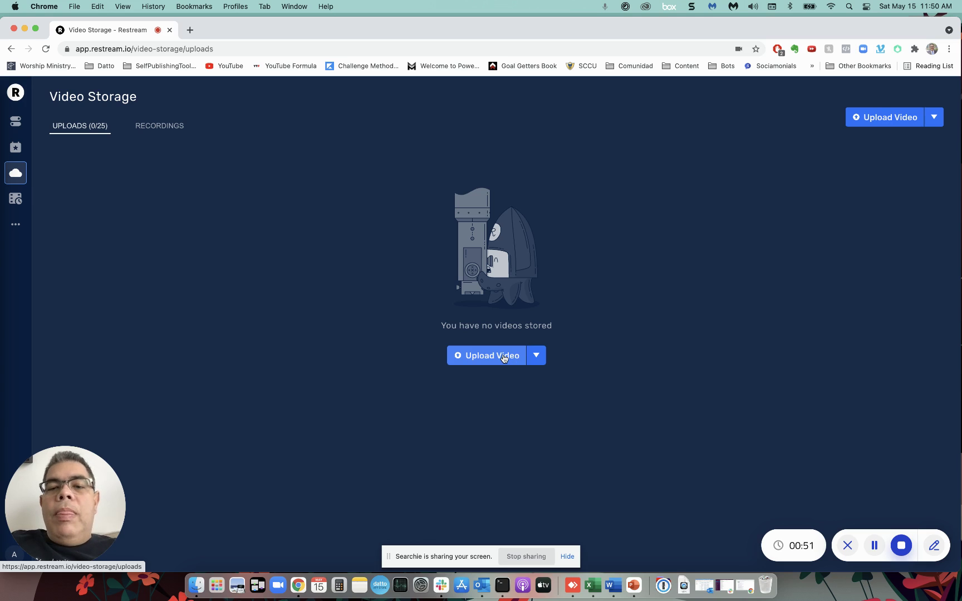
click(536, 356)
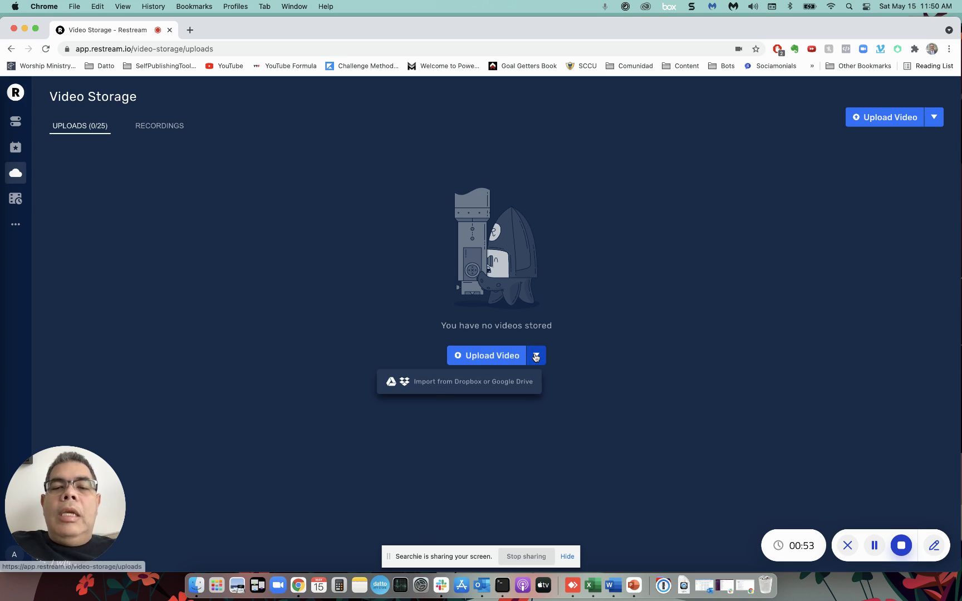
click(497, 358)
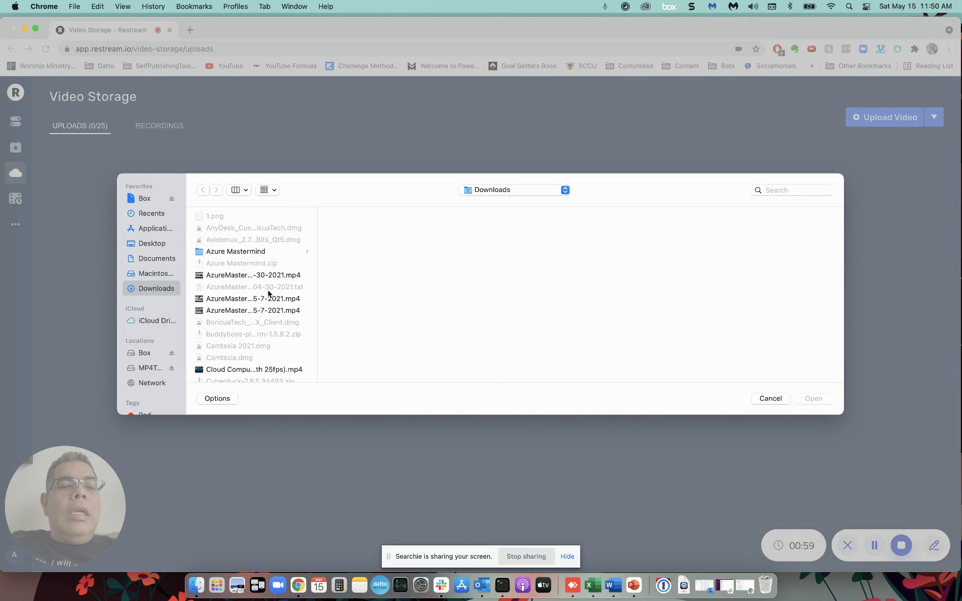
scroll(268, 293, down, 10)
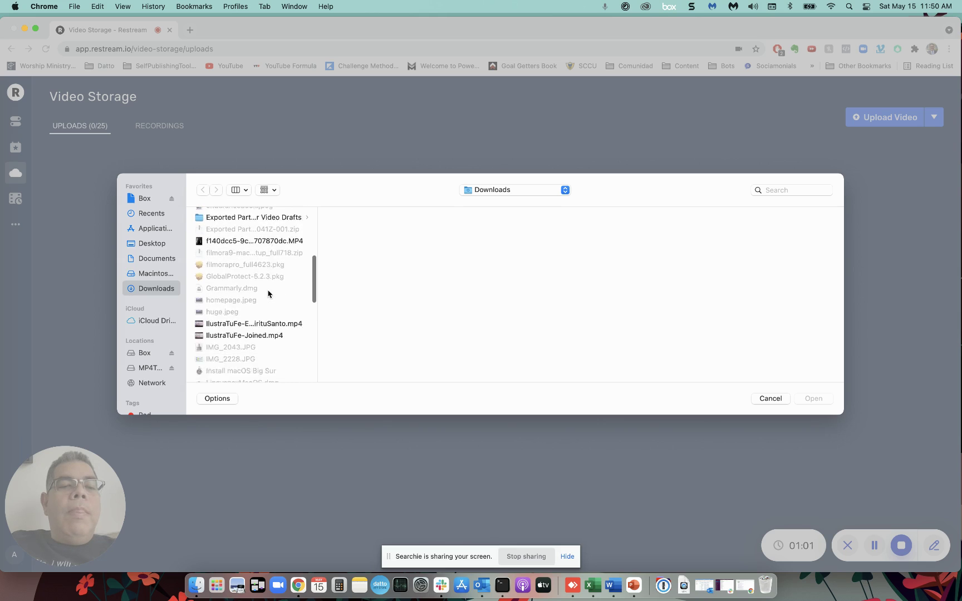
scroll(268, 294, down, 3)
click(272, 253)
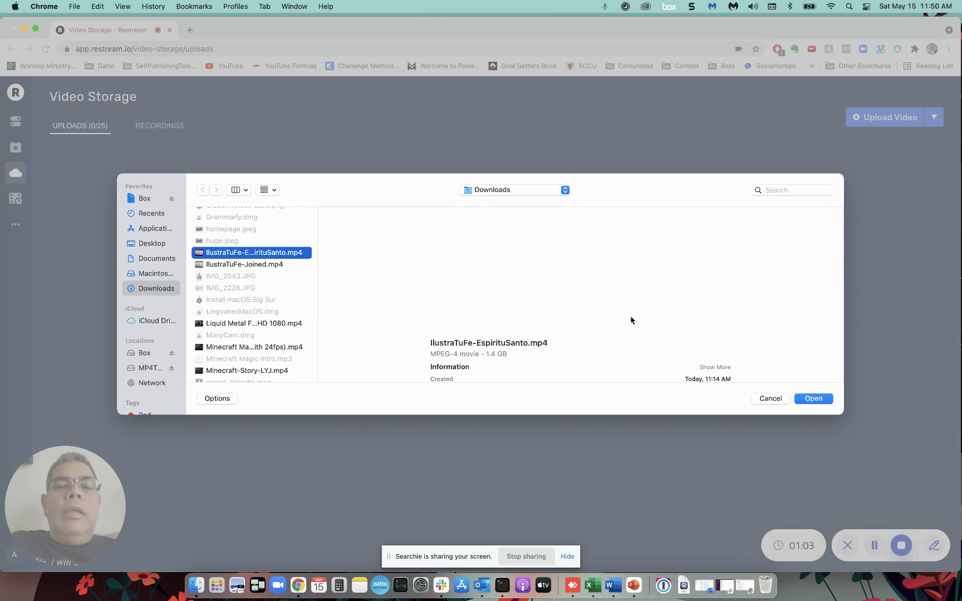
click(814, 400)
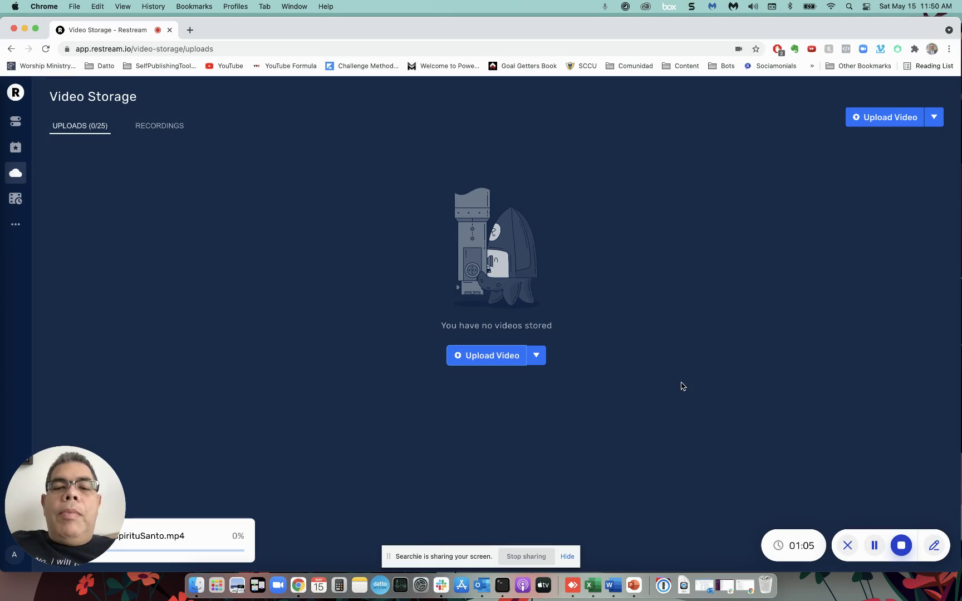
drag(57, 471, 48, 397)
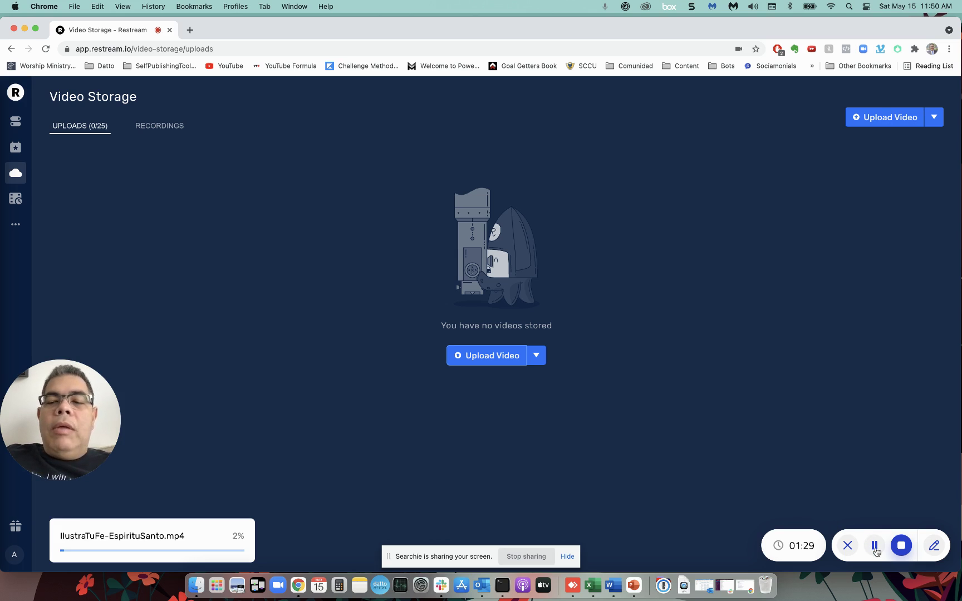
click(875, 548)
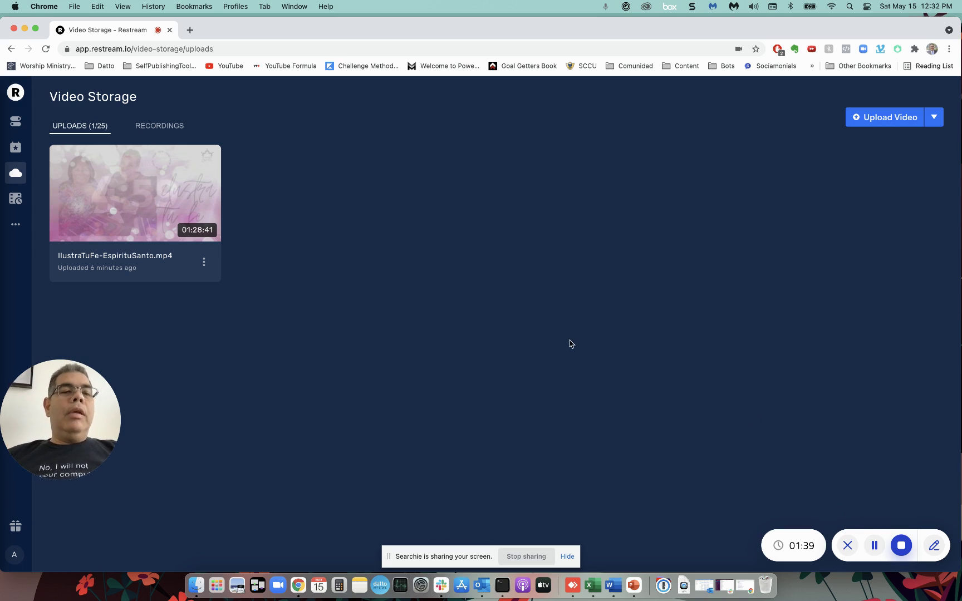
- Start scheduling a stream of the uploaded IlustraTuFe-EspirituSanto.mp4 video and title the event "Ilustra Tu Fe - Espiritu Santo"
click(205, 263)
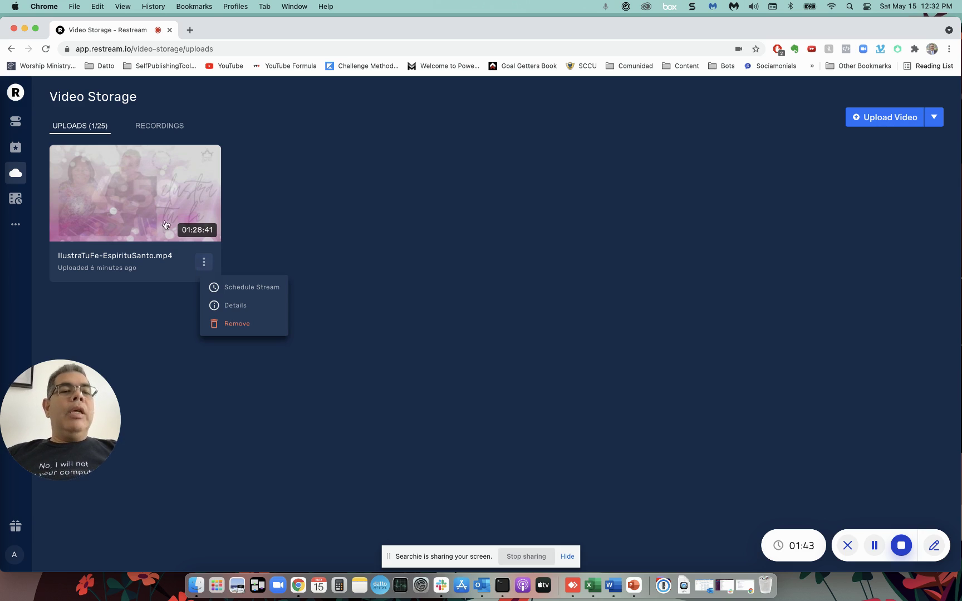
click(204, 263)
click(205, 264)
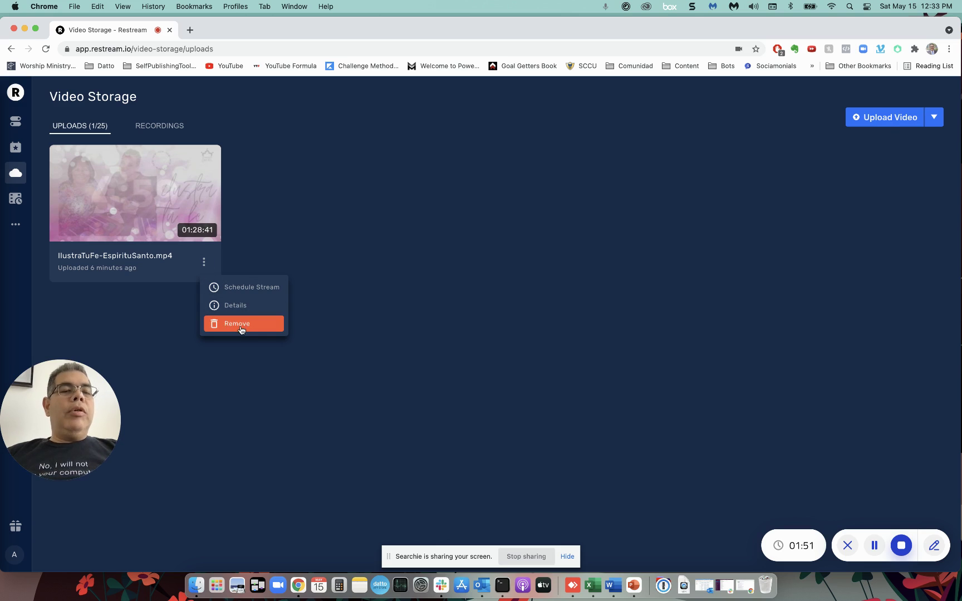
click(256, 288)
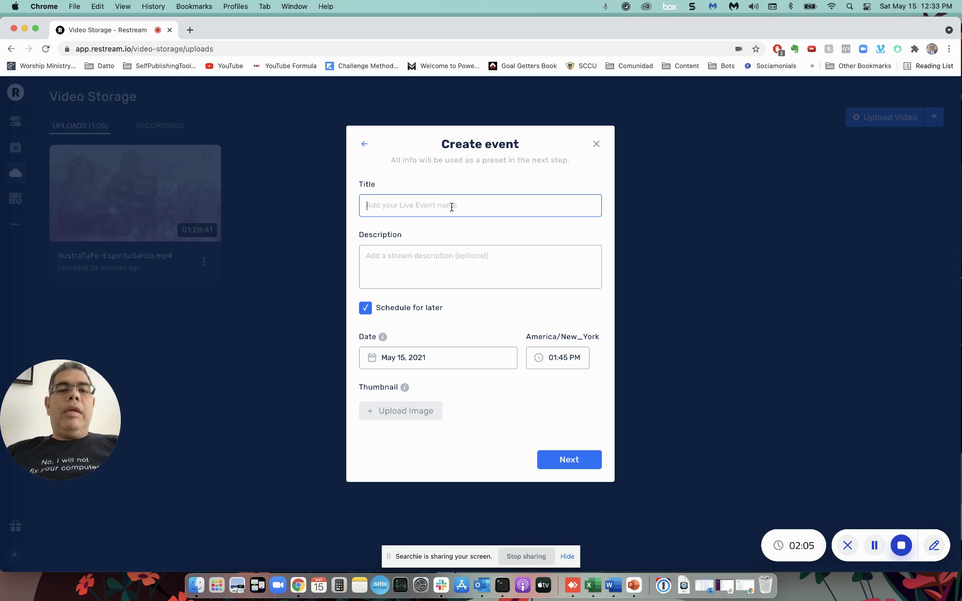
text(Ilustra)
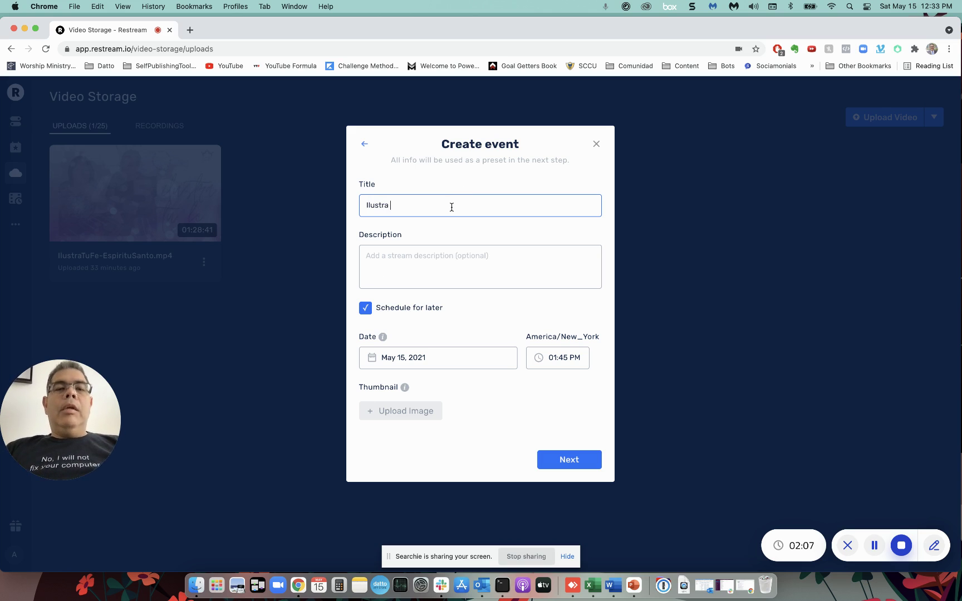
text( Tu Fe)
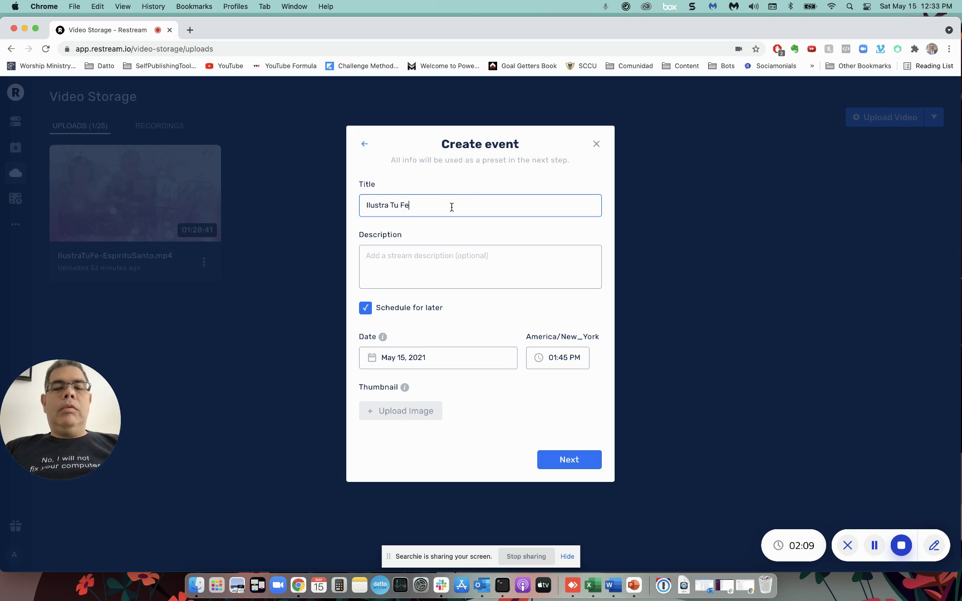
text( - Espiritu Santo)
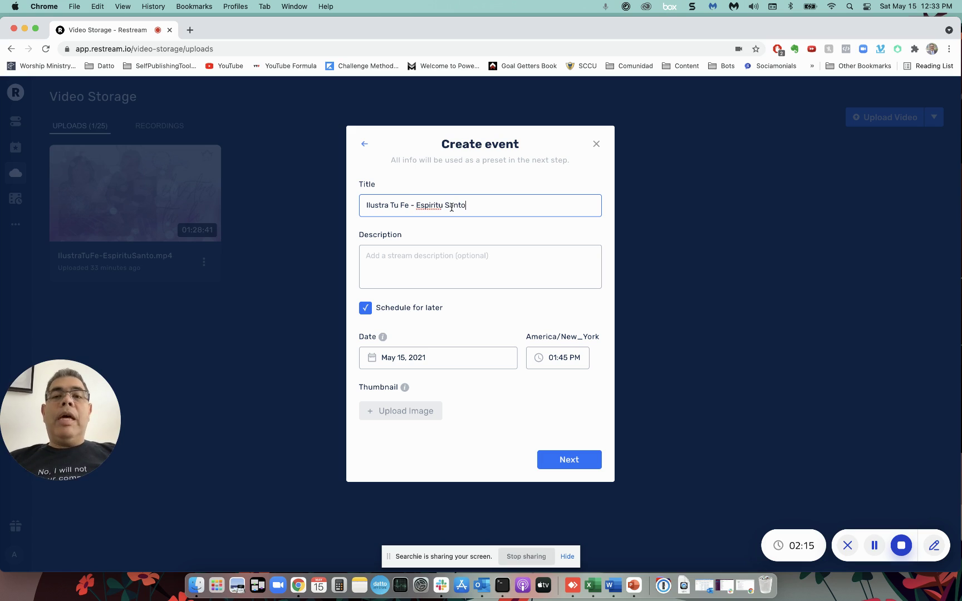
click(435, 260)
text(https://comunid)
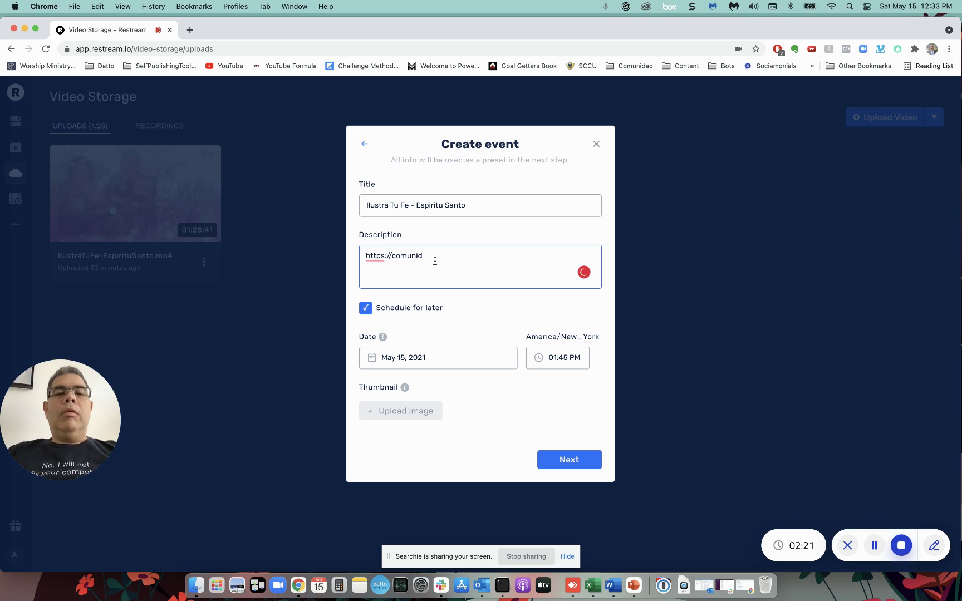
text(adenline.org)
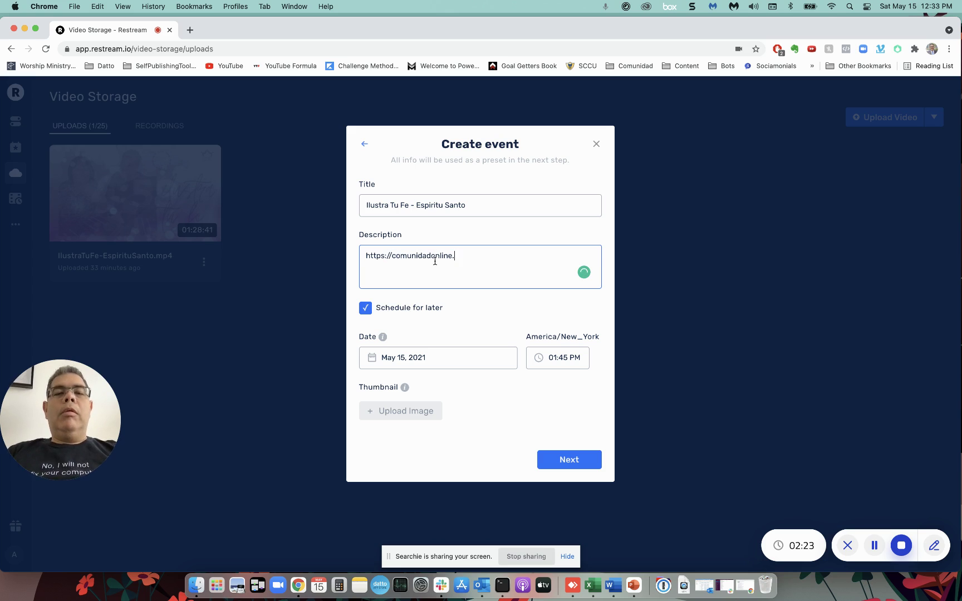
key(super+Left)
key(Return)
key(Up)
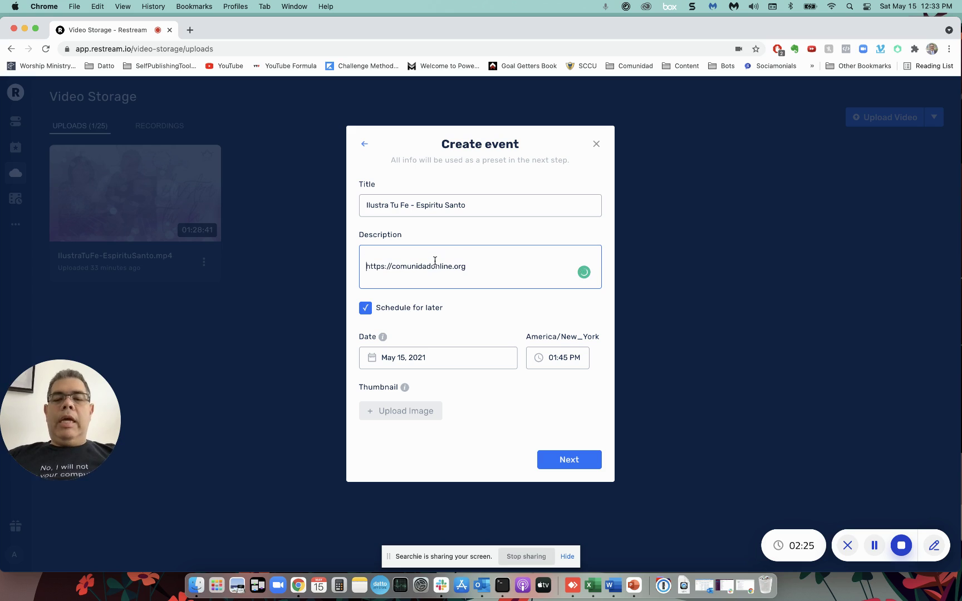
text(Esp)
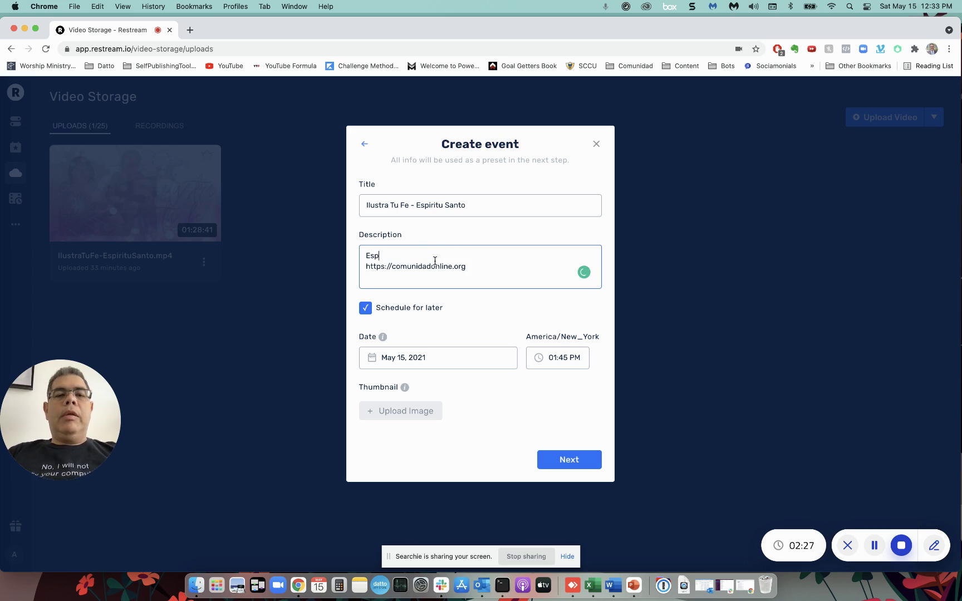
text(iritu Santo)
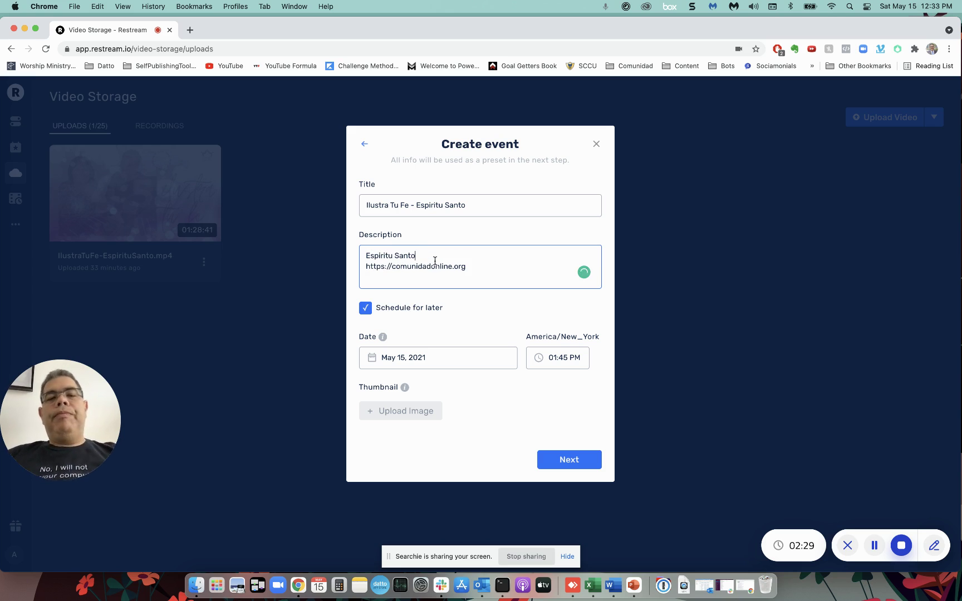
- Schedule the event for May 15, 2021 at 08:00 PM and continue to the destination selection
click(425, 360)
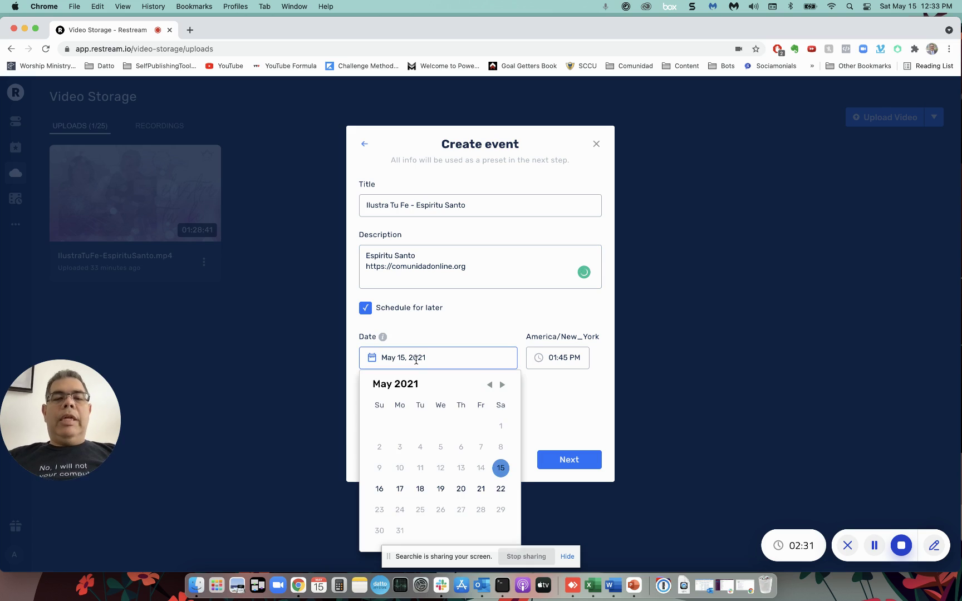
click(501, 468)
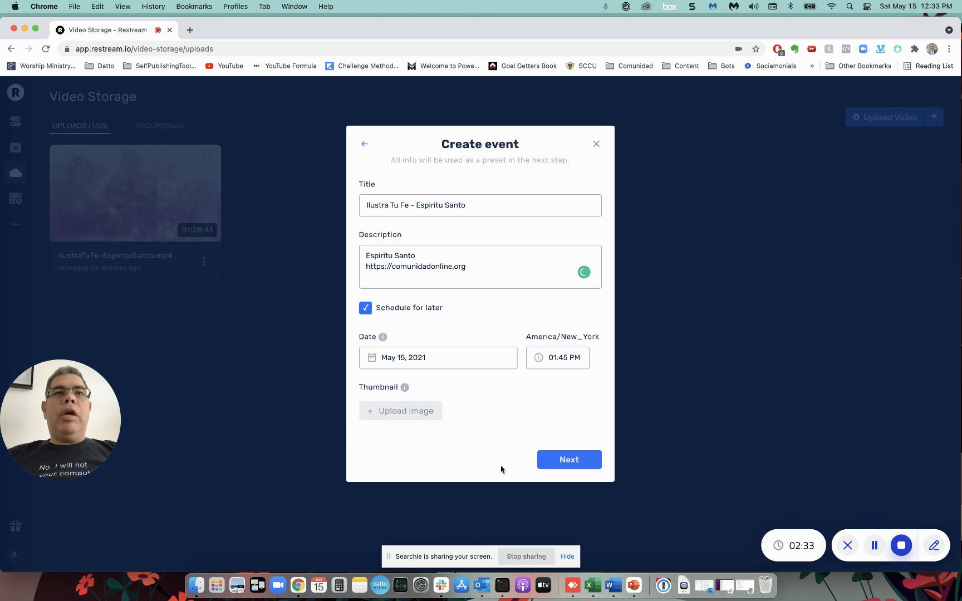
click(558, 357)
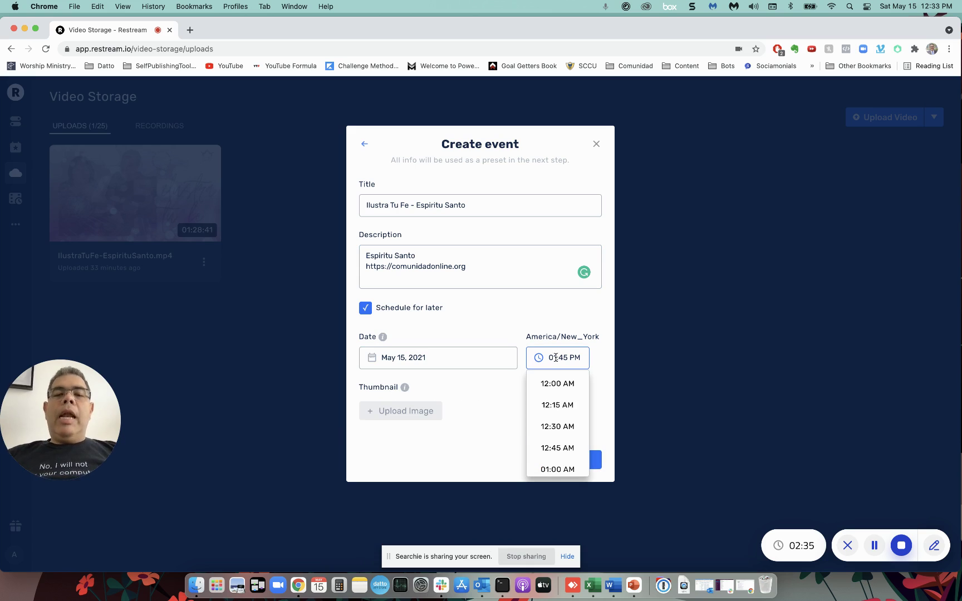
scroll(555, 437, down, 8)
scroll(555, 437, down, 12)
scroll(554, 438, down, 15)
scroll(554, 438, down, 6)
scroll(554, 438, down, 1)
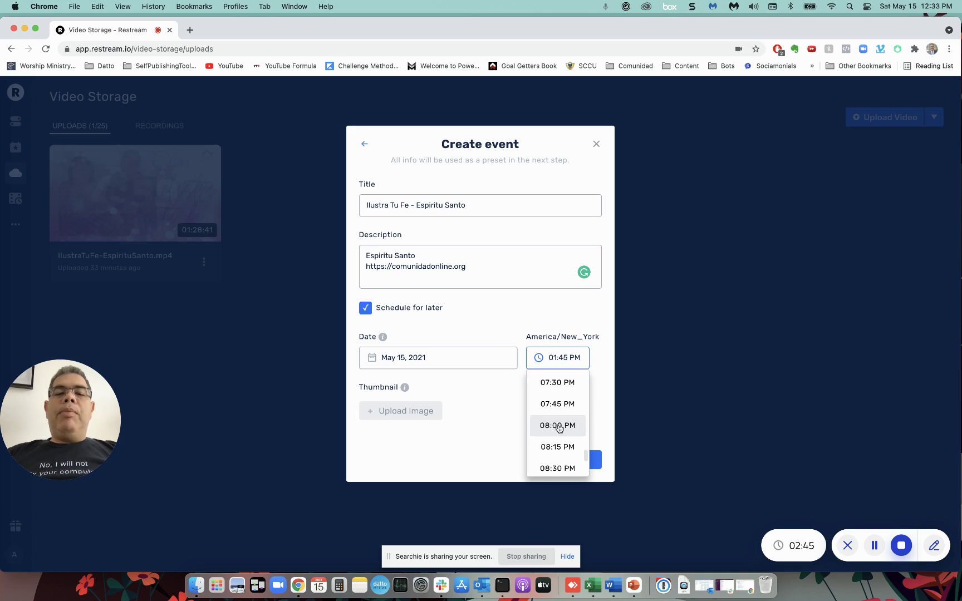
click(558, 426)
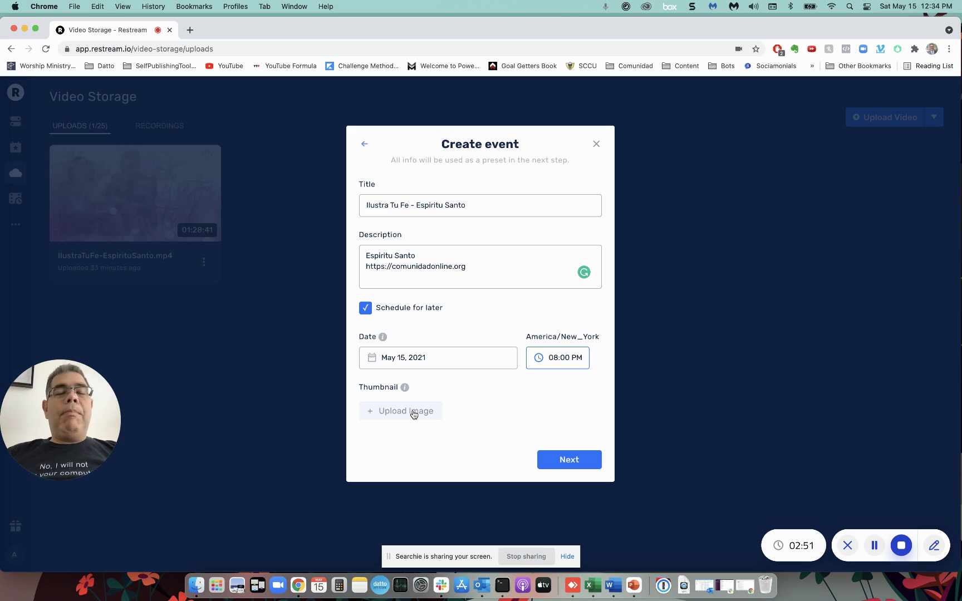
click(576, 465)
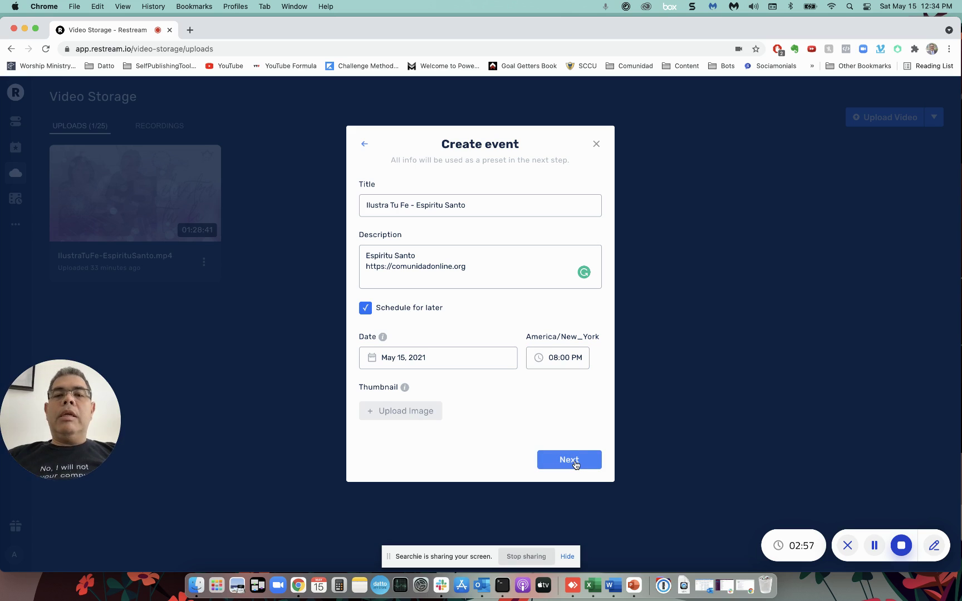
click(569, 460)
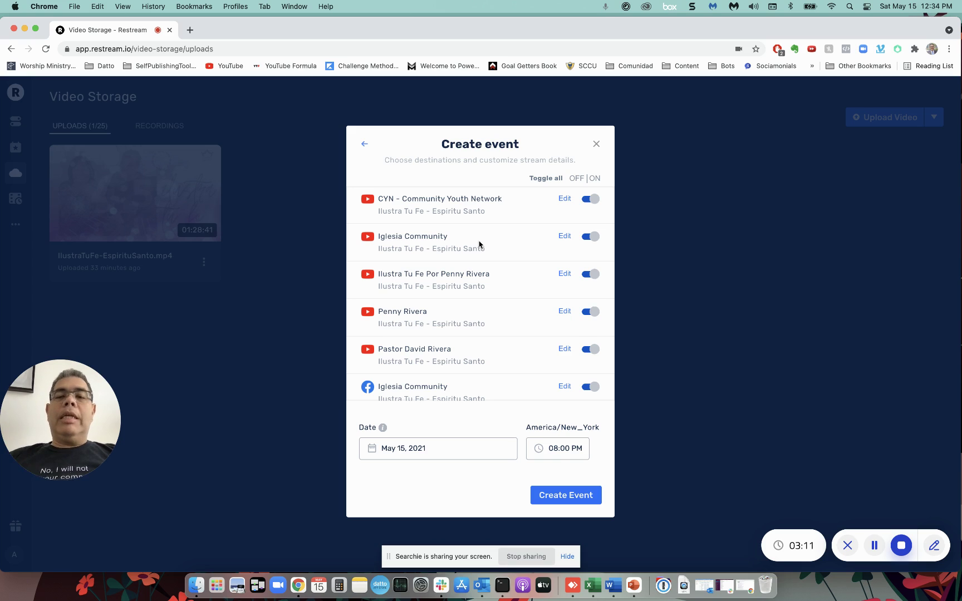
- Turn off the CYN - Community Youth Network channel and the pastor's own YouTube and Facebook destinations, and create the event
click(594, 200)
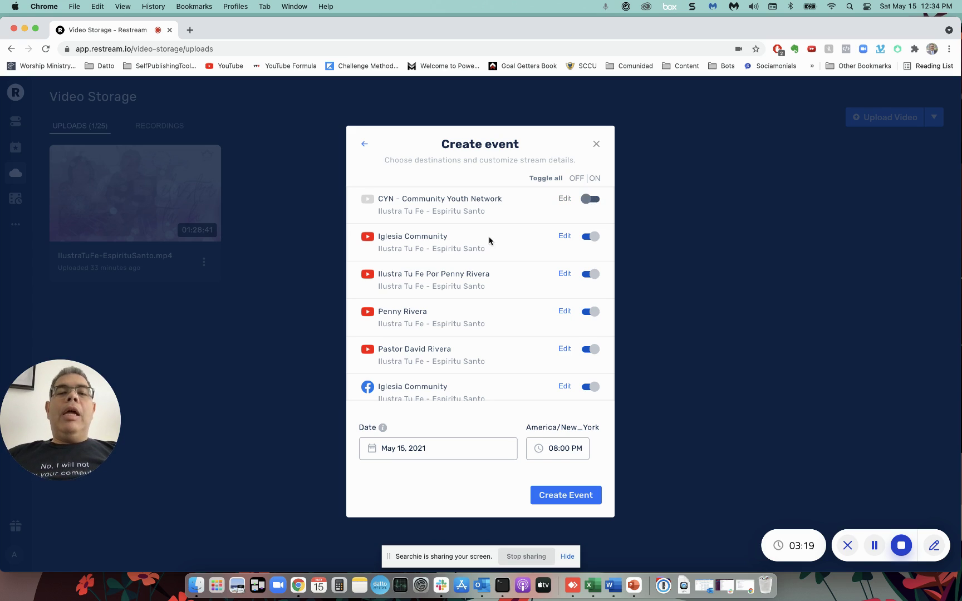
click(592, 350)
scroll(507, 349, down, 3)
scroll(506, 350, down, 2)
click(592, 339)
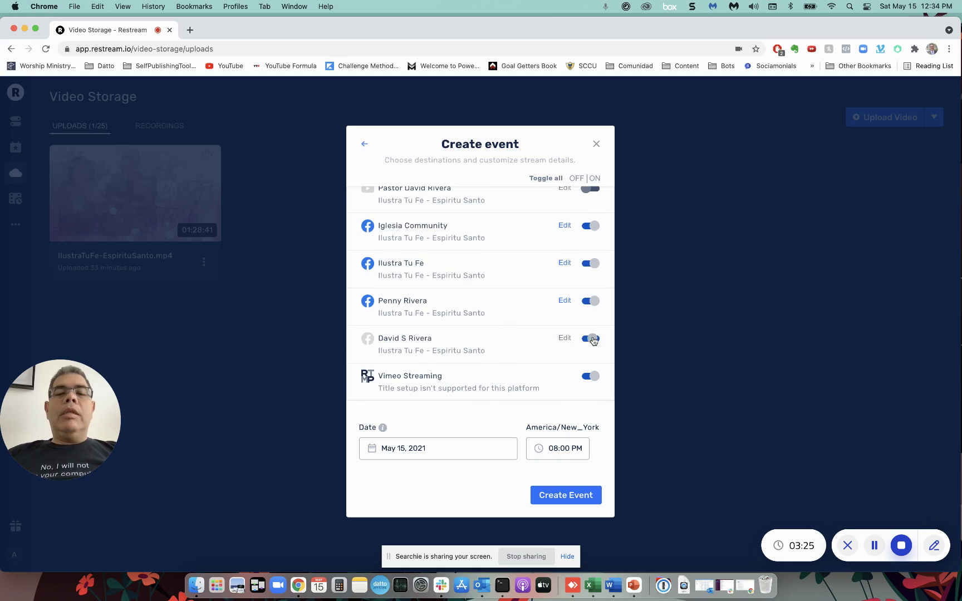
scroll(503, 315, up, 2)
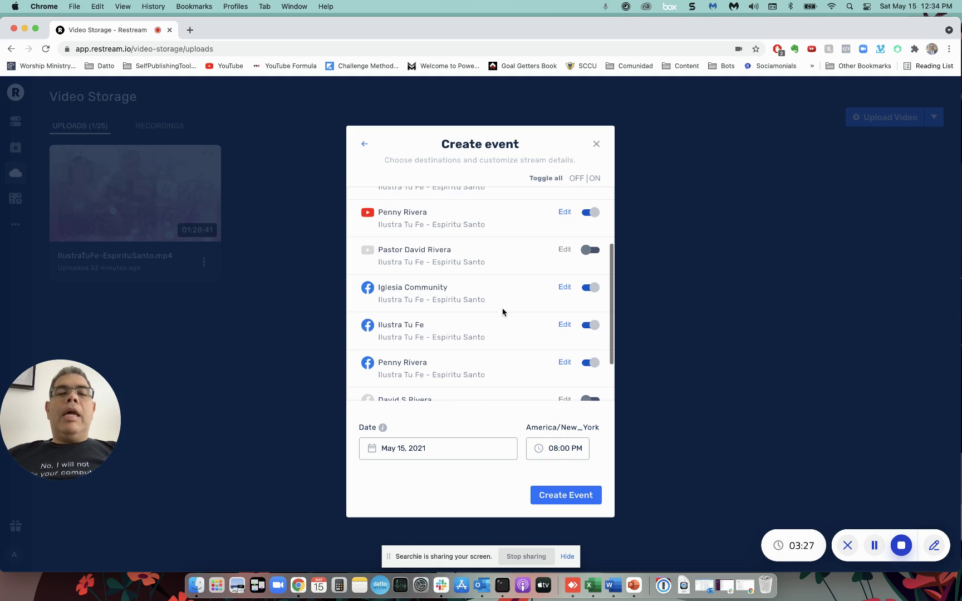
scroll(491, 326, down, 2)
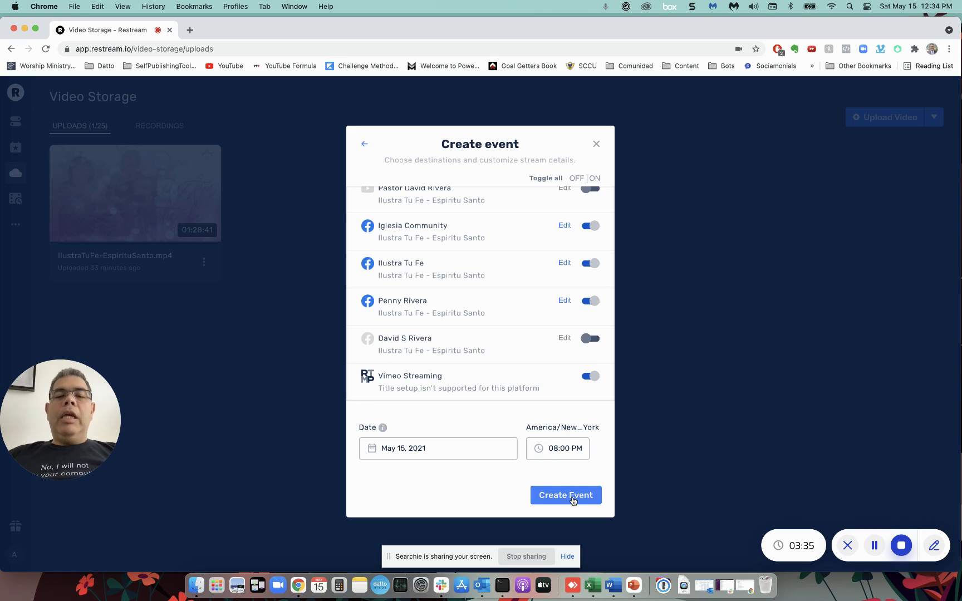
click(572, 501)
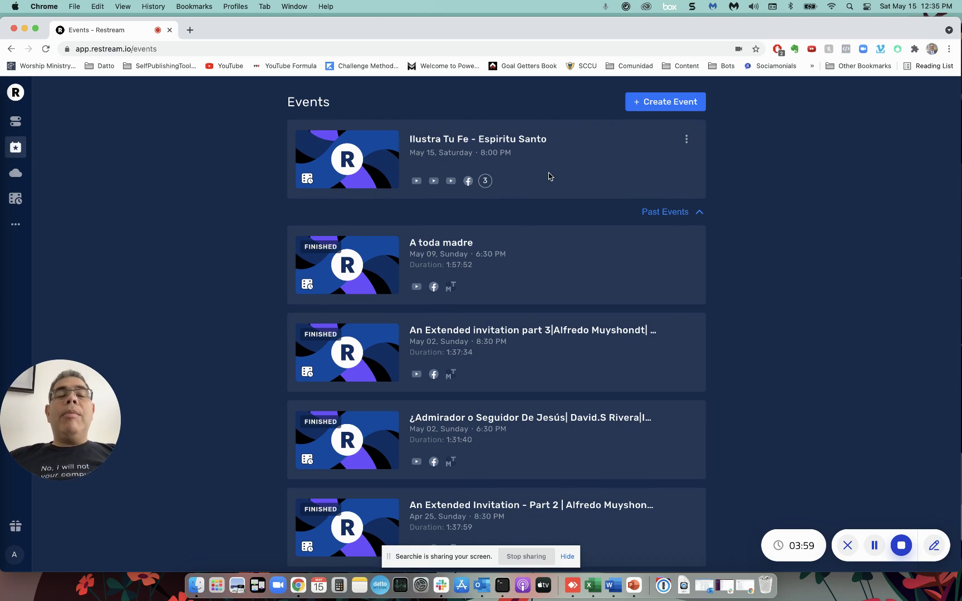
click(687, 144)
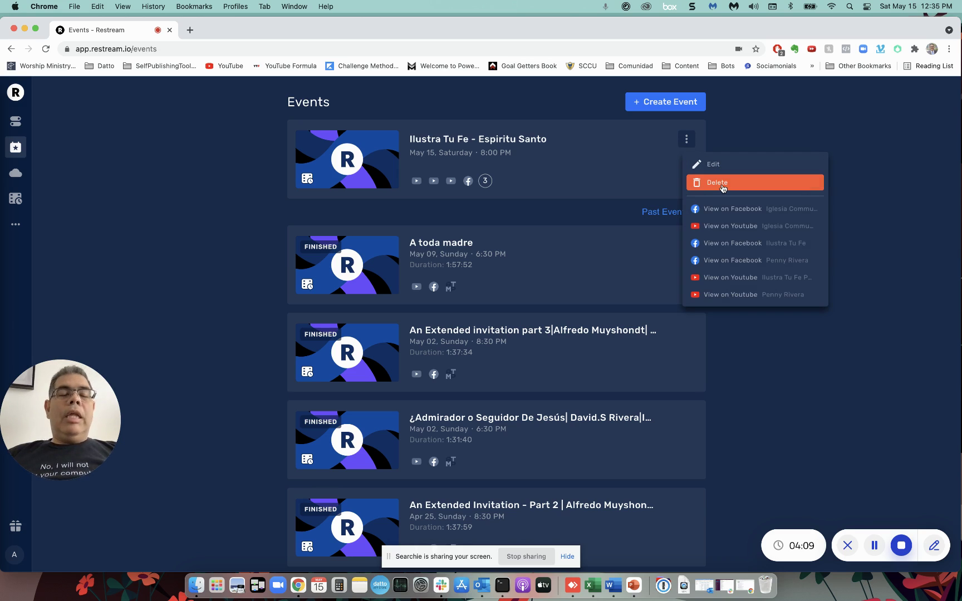
click(608, 184)
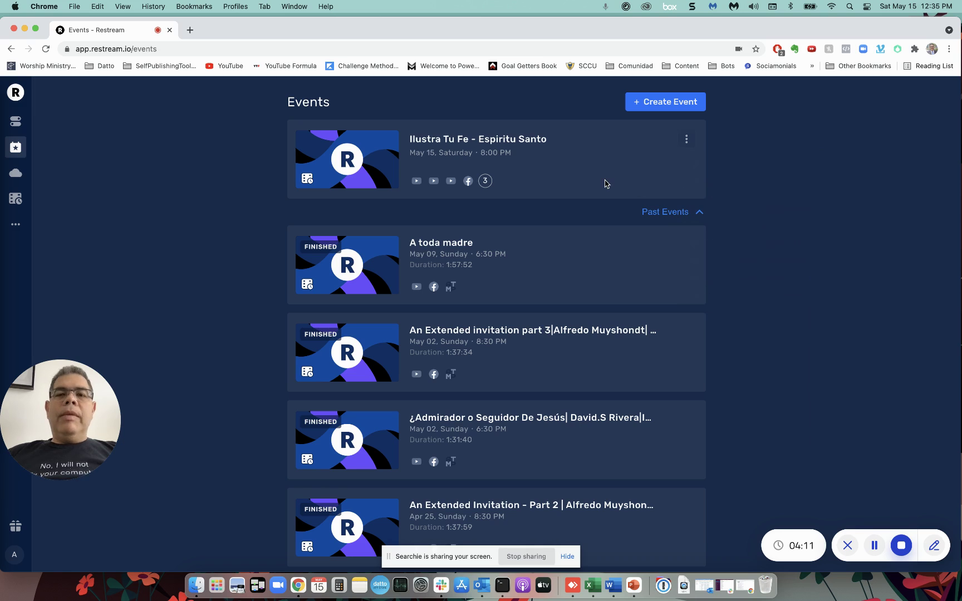